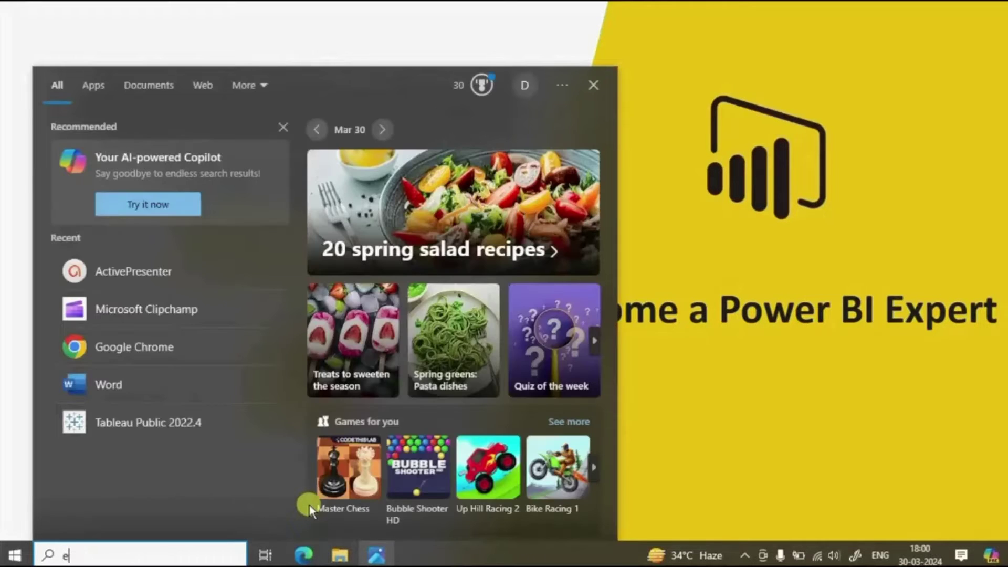
# Step: Launch Edge from a Start search for 'edg' and go to apps.microsoft.com
pyautogui.write('dg')
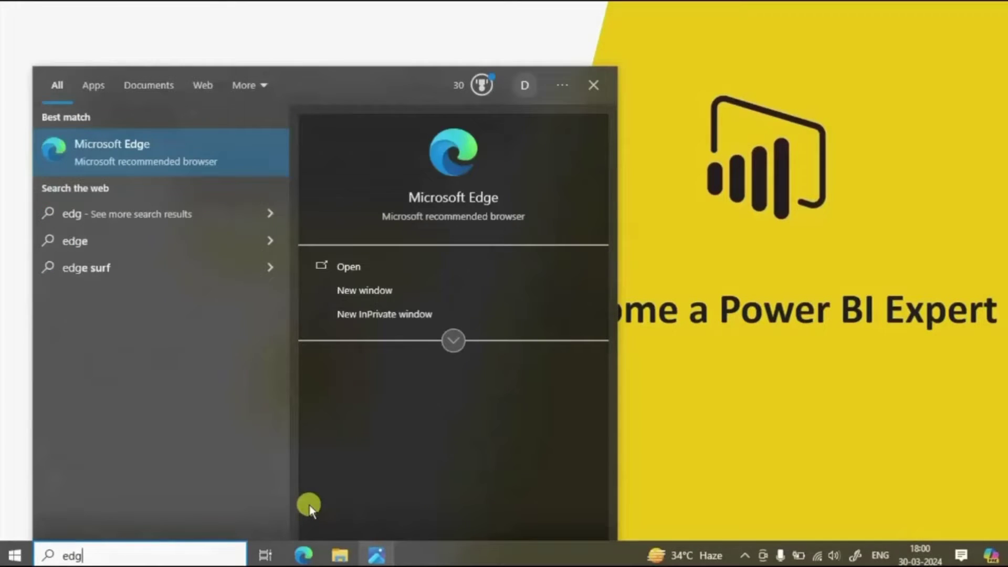
pyautogui.press('Return')
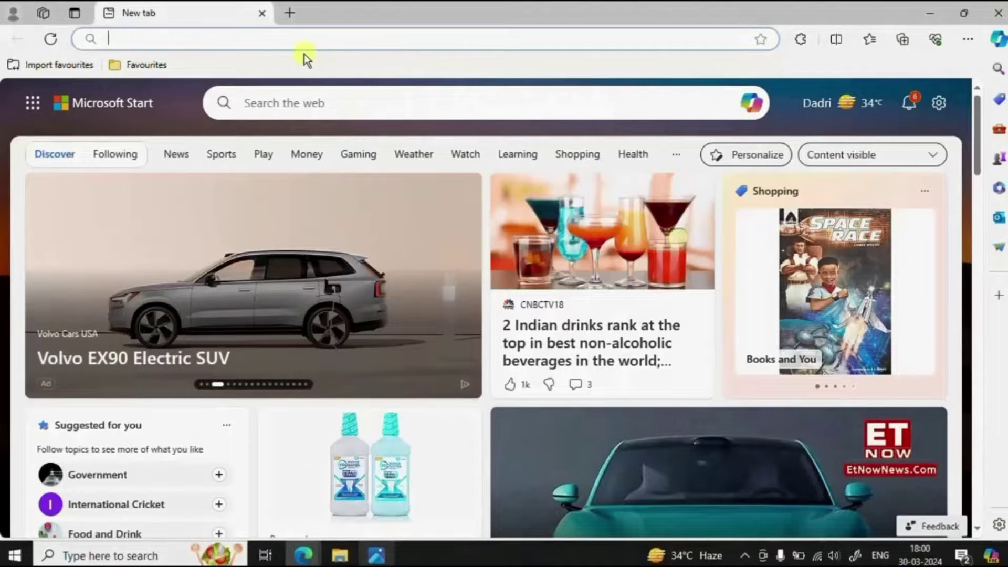
pyautogui.write('apps.')
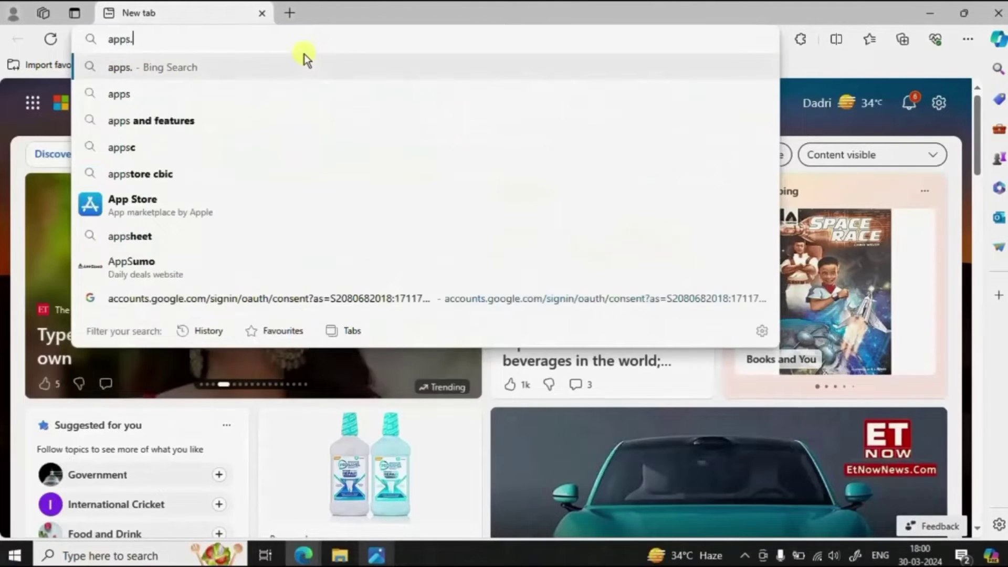
pyautogui.write('microso')
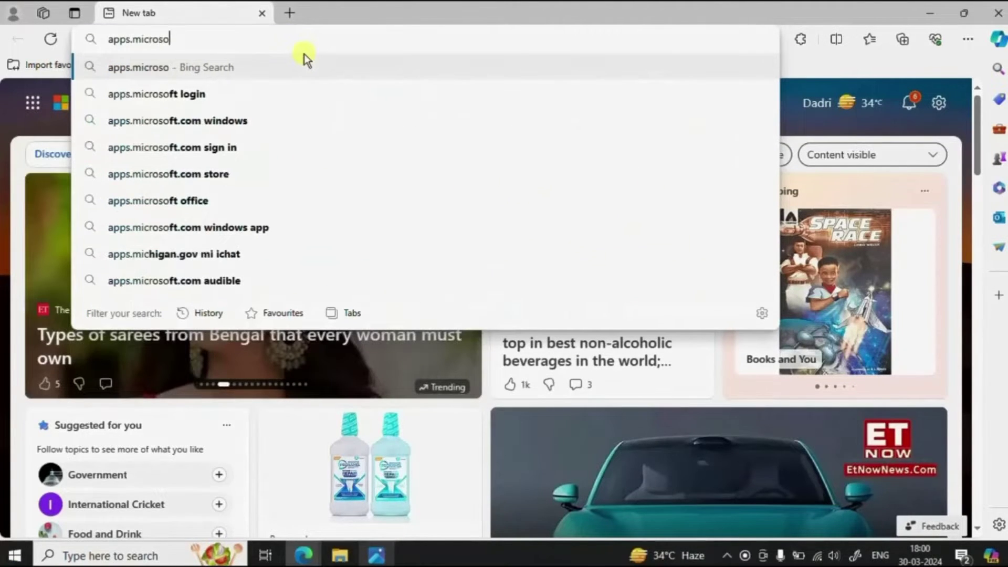
pyautogui.write('ft.com')
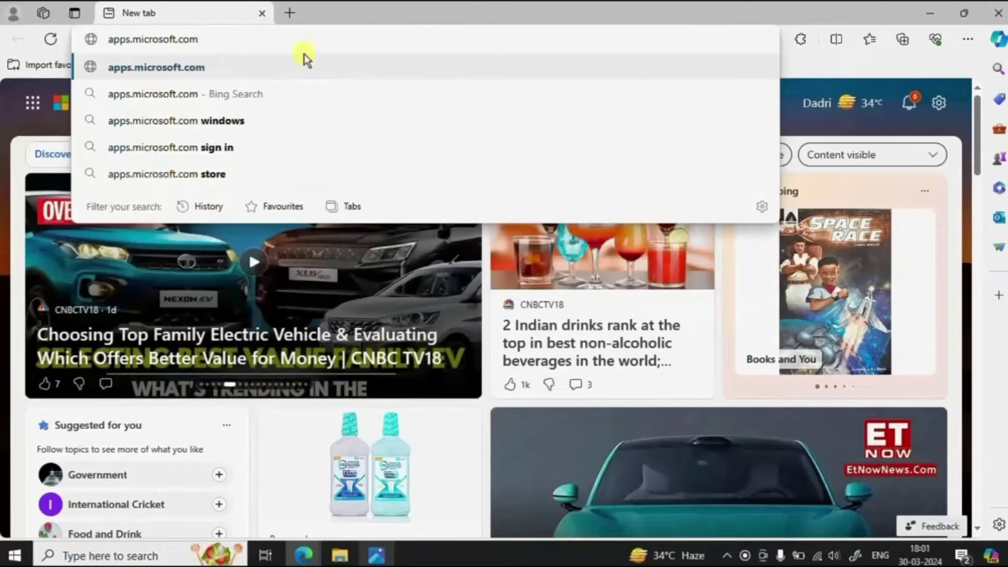
pyautogui.press('Return')
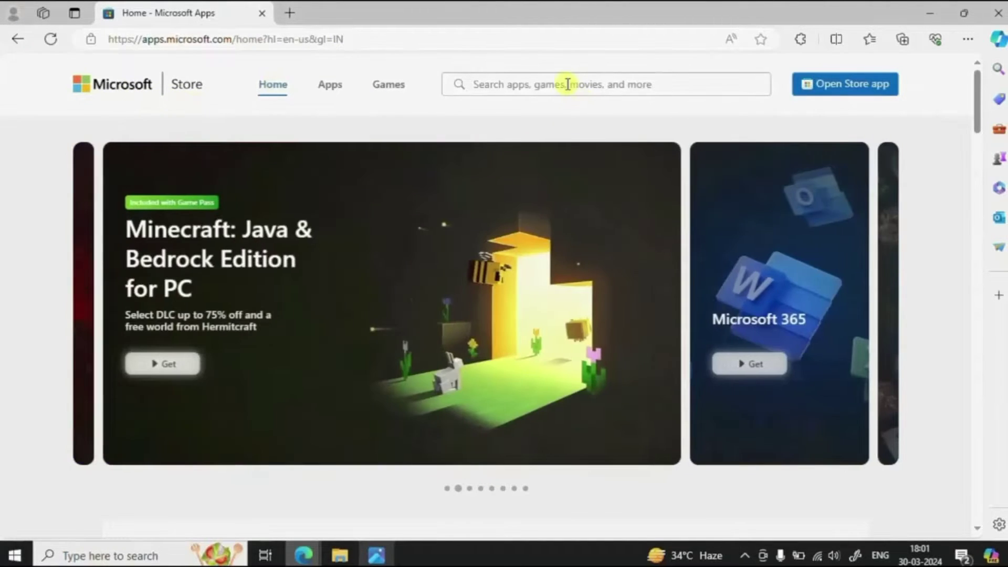
# Step: Search the store for 'power bi' and download the installer from the Power BI Desktop page
pyautogui.click(567, 84)
pyautogui.write('po')
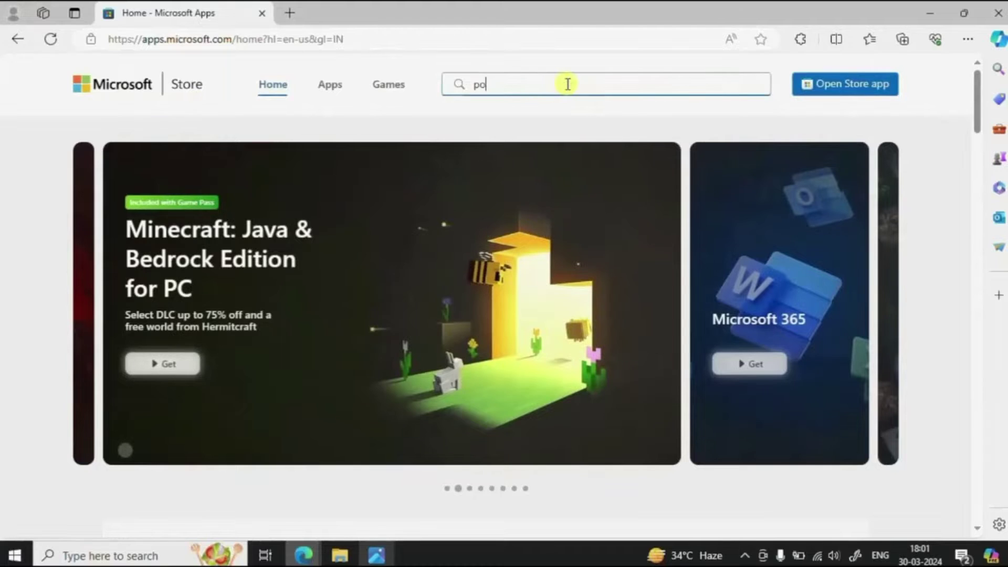
pyautogui.write('wer bi')
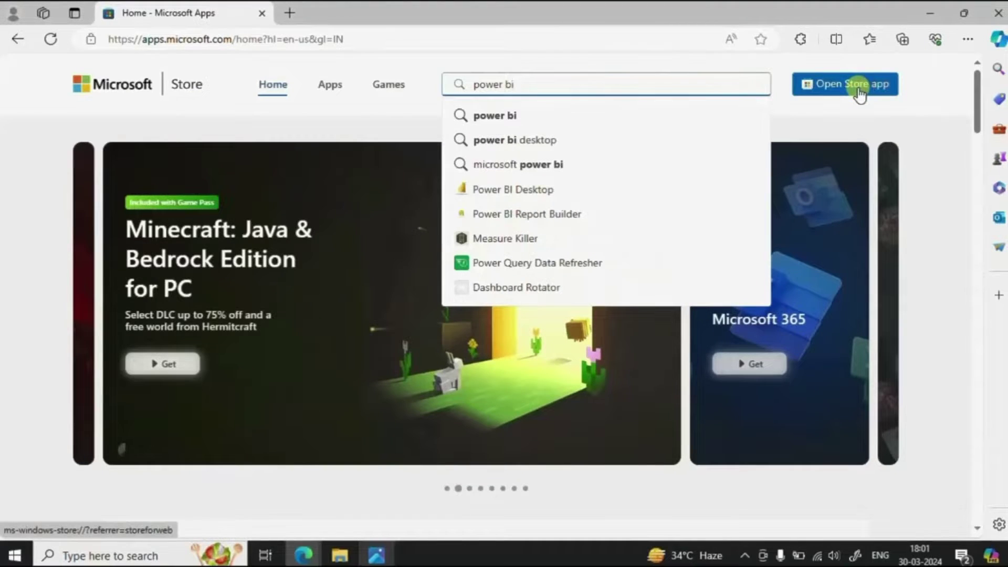
pyautogui.press('Return')
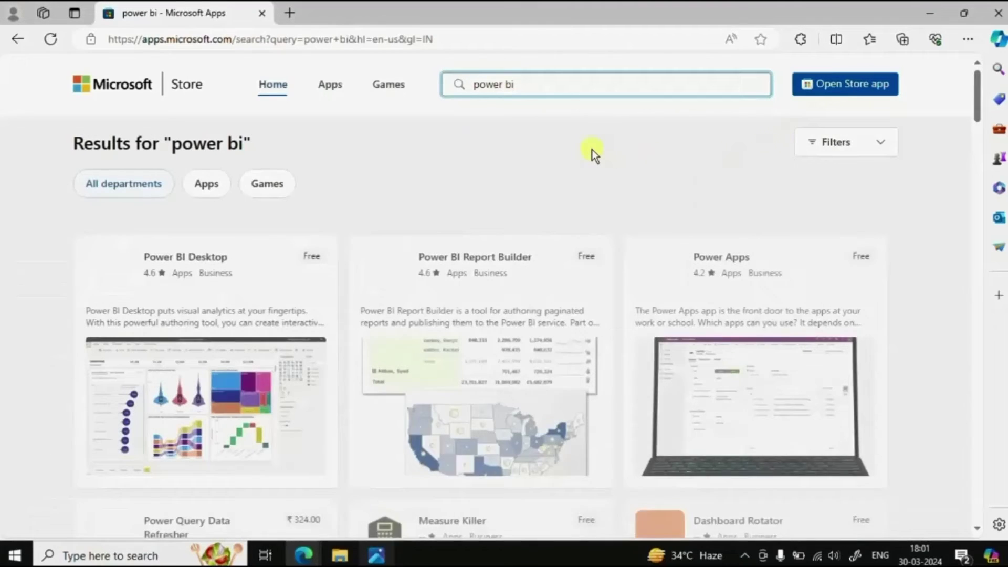
pyautogui.click(176, 260)
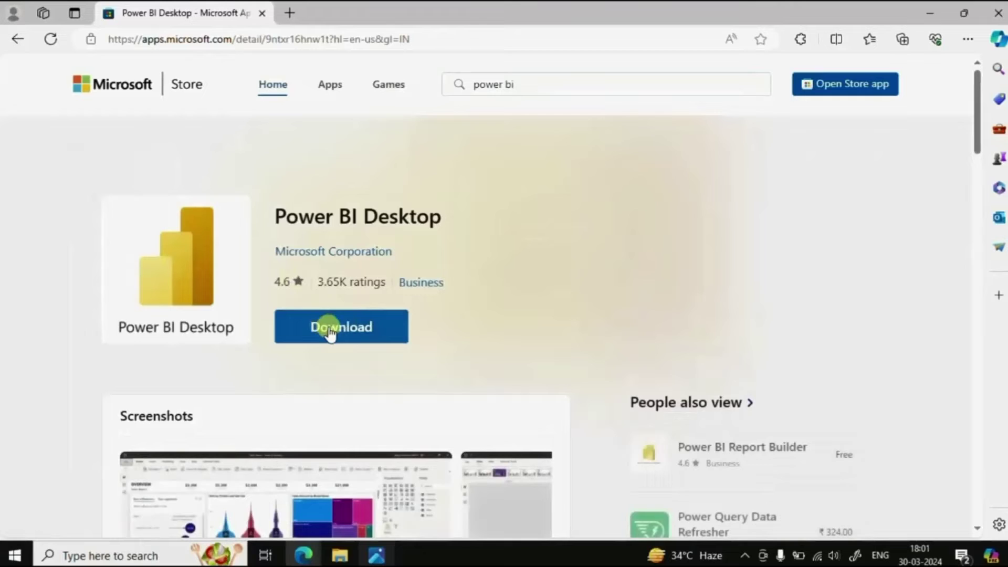
pyautogui.click(301, 335)
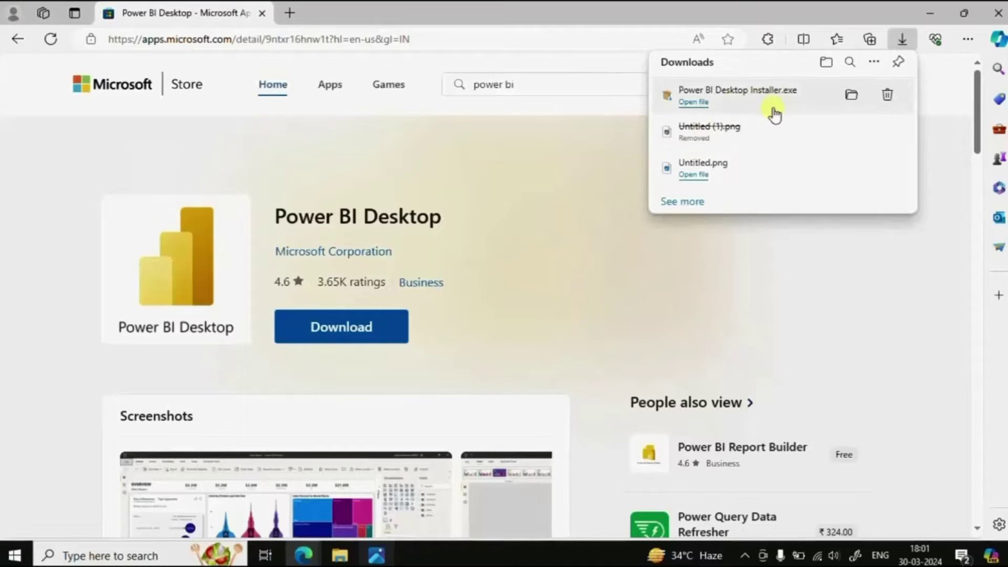
# Step: Run Power BI Desktop Installer.exe from the Downloads flyout, then dismiss the flyout
pyautogui.click(695, 103)
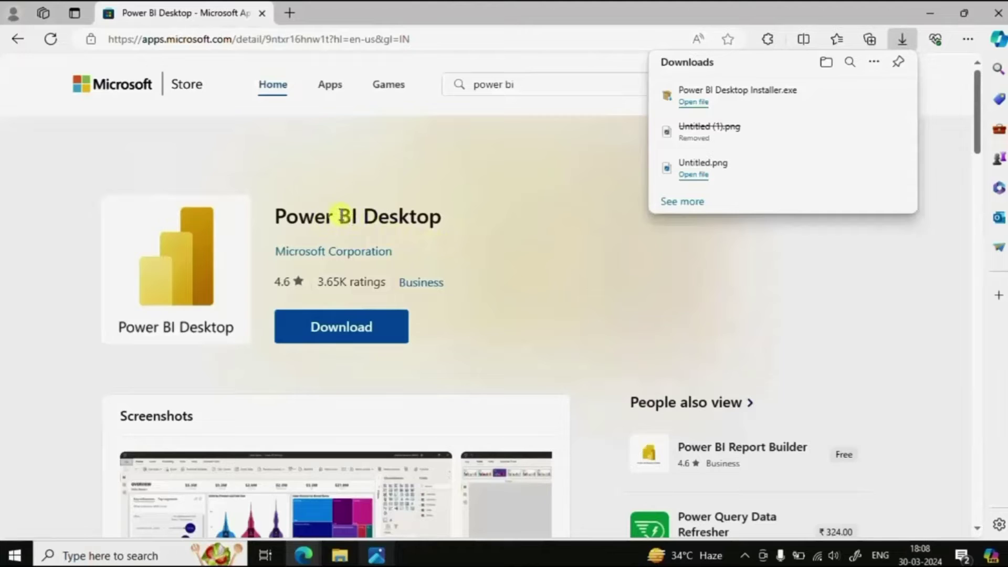
pyautogui.click(468, 198)
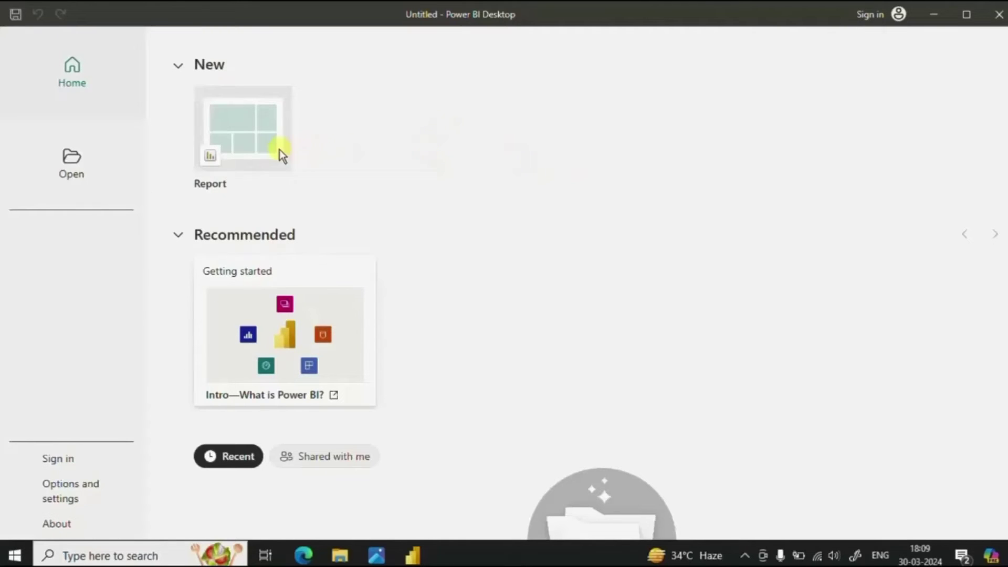
# Step: Create a new blank report from the Report tile on the Home screen
pyautogui.click(250, 121)
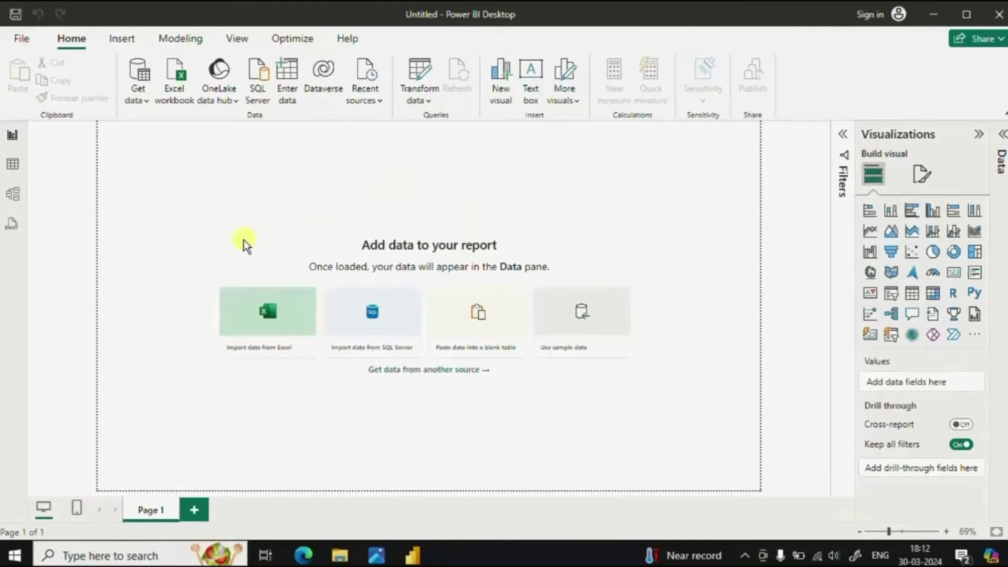
pyautogui.click(90, 557)
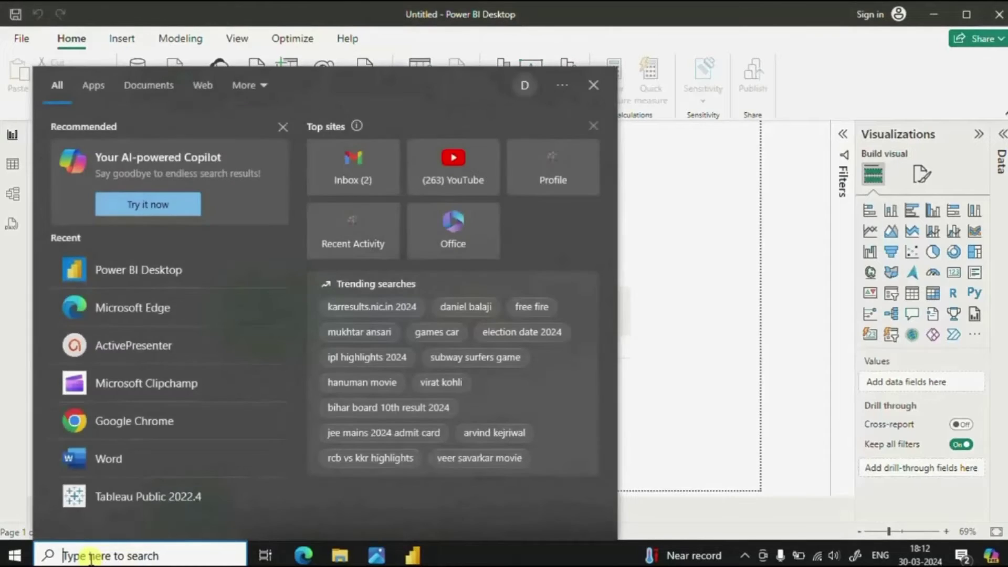
pyautogui.write('power bi')
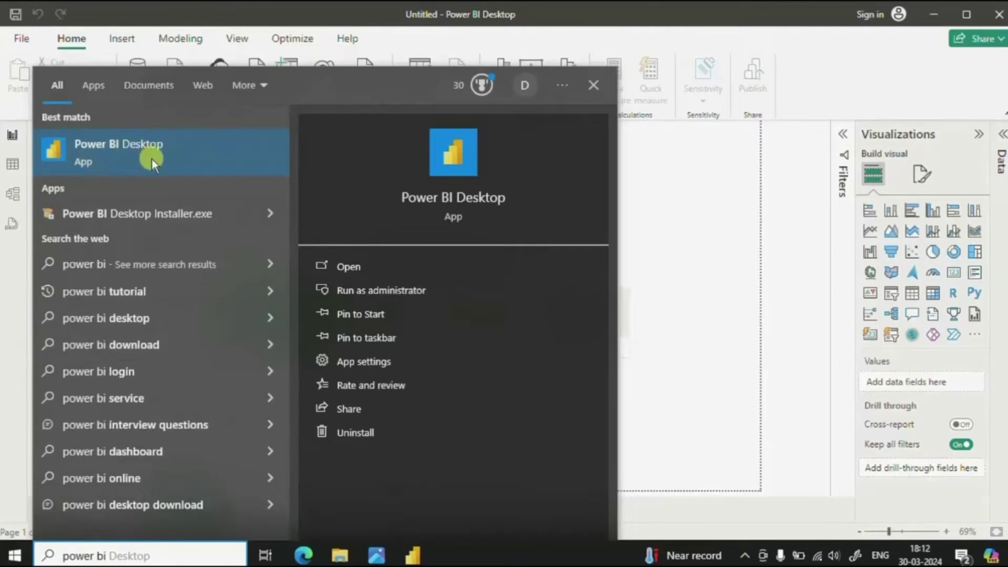
pyautogui.click(725, 214)
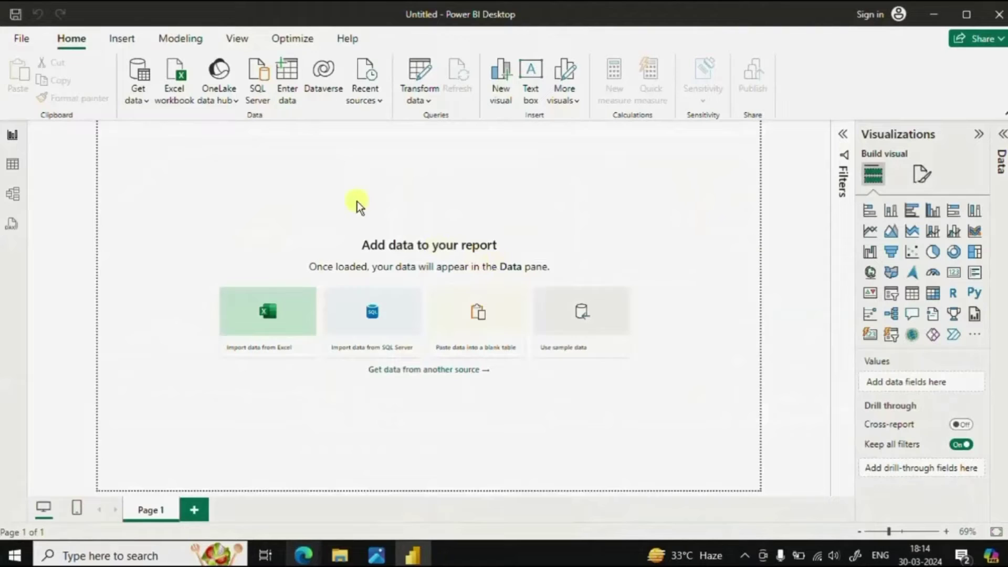
# Step: Tick Modern visual tooltips under Options > Preview features, confirm, and accept the restart notice
pyautogui.click(17, 39)
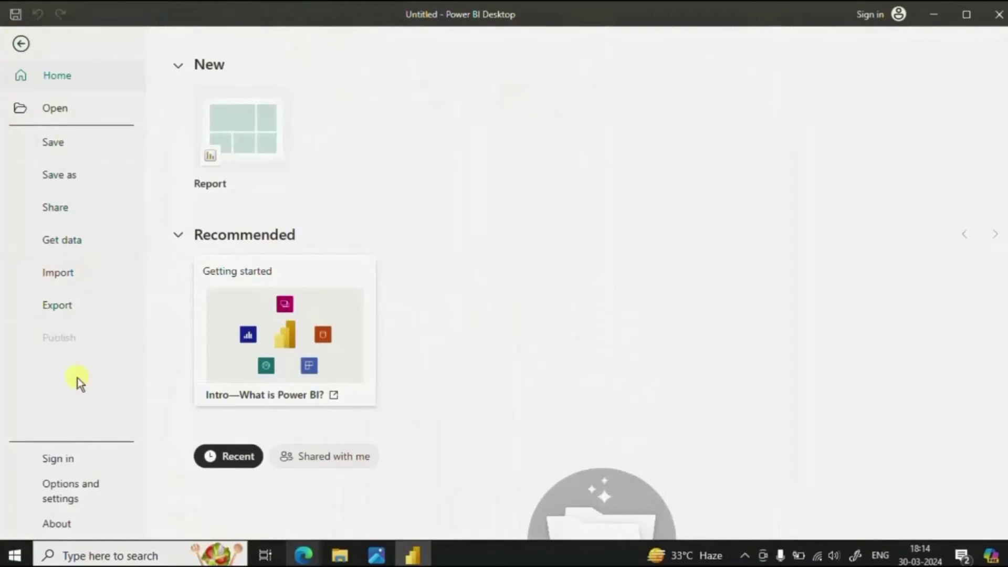
pyautogui.click(78, 492)
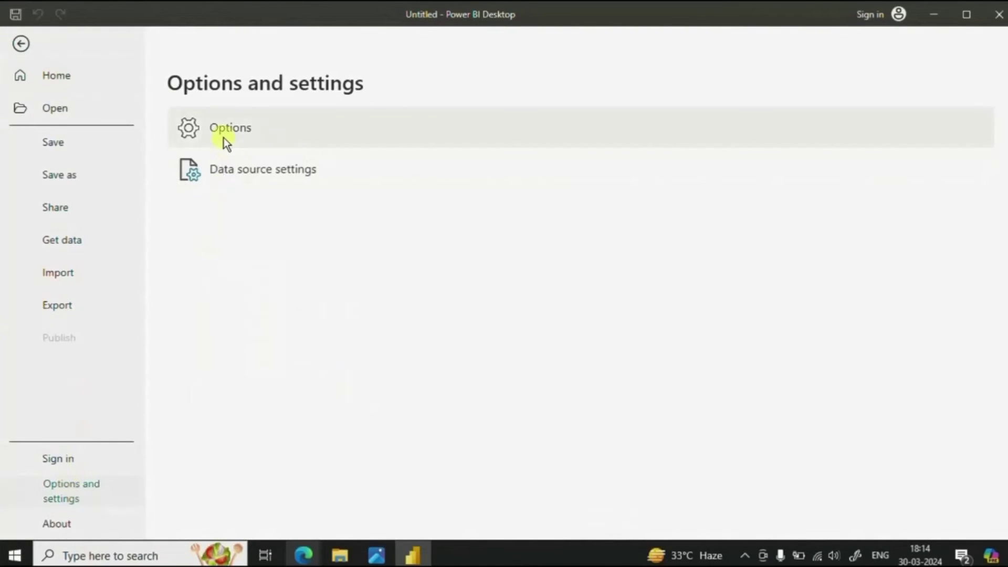
pyautogui.click(224, 136)
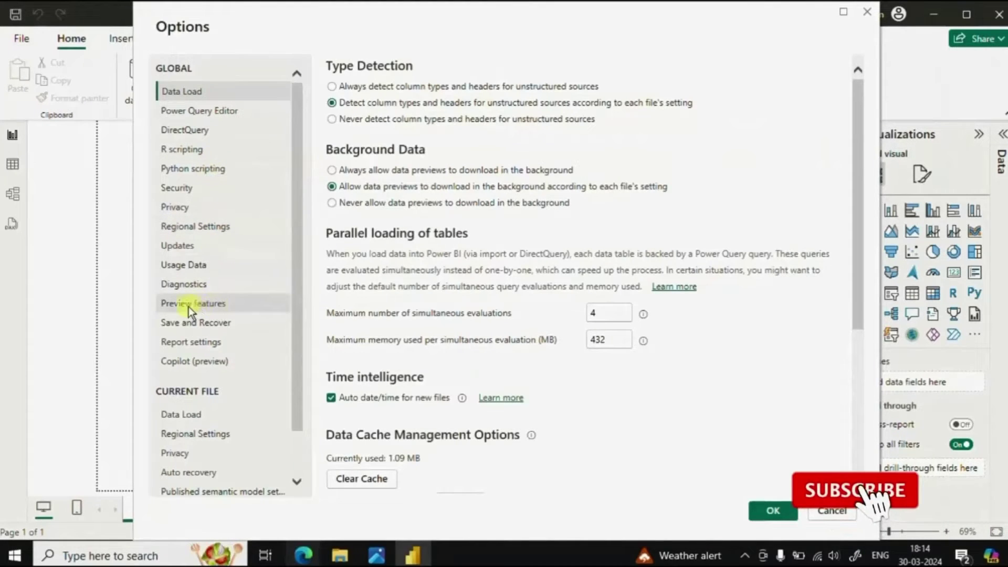
pyautogui.click(210, 307)
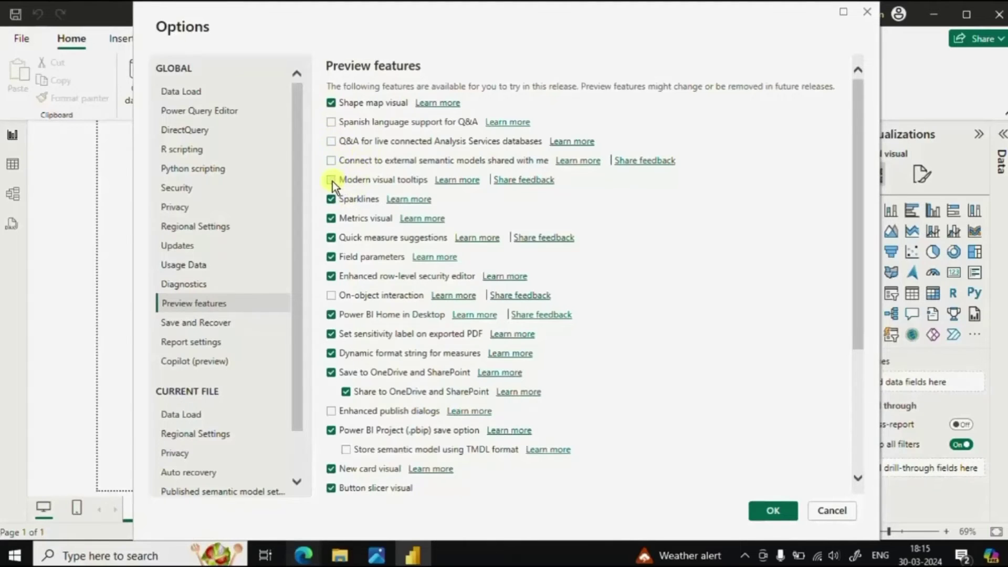
pyautogui.click(777, 512)
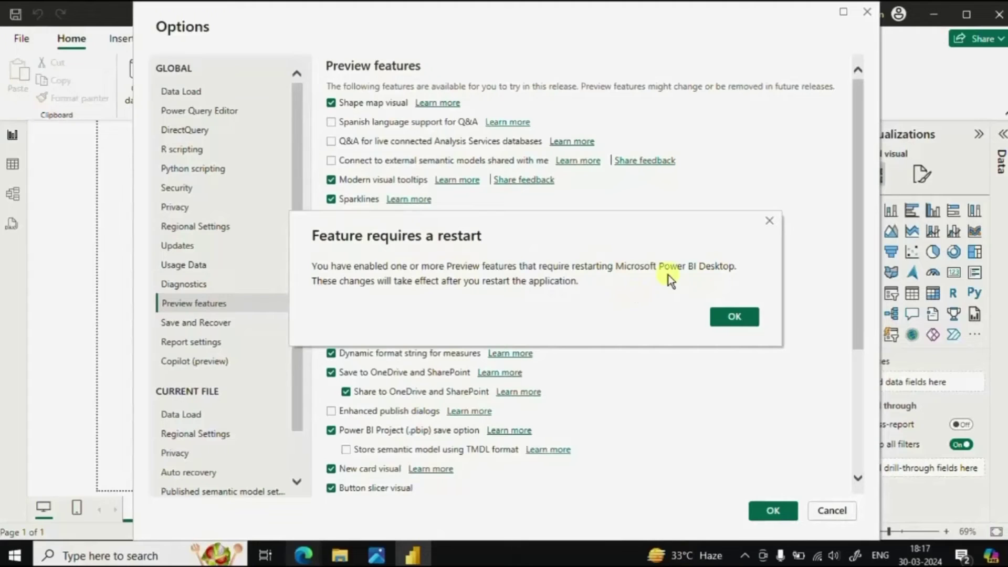
pyautogui.click(728, 317)
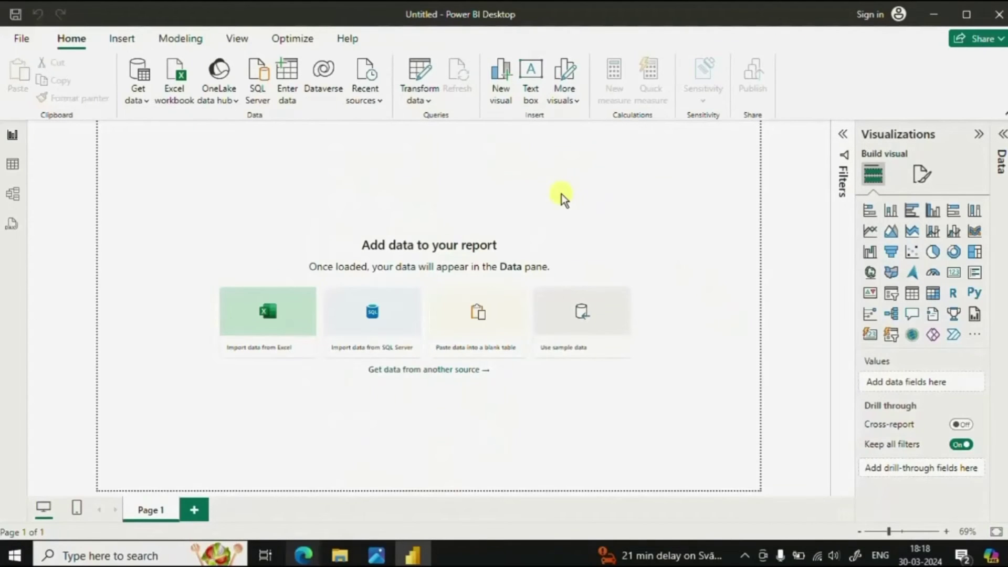
# Step: In a new Edge tab, search the web for 'download power bi desktop'
pyautogui.click(304, 555)
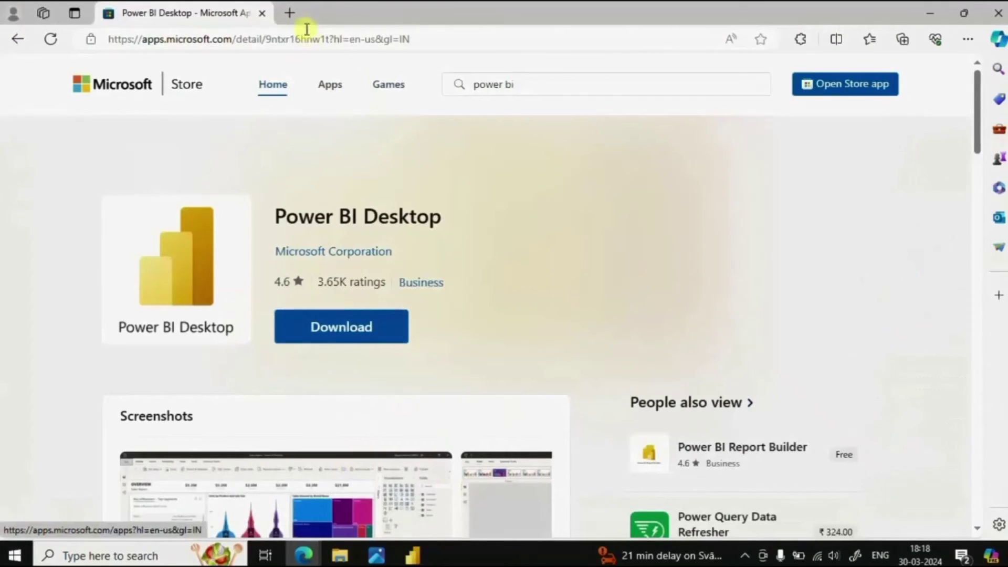
pyautogui.click(292, 17)
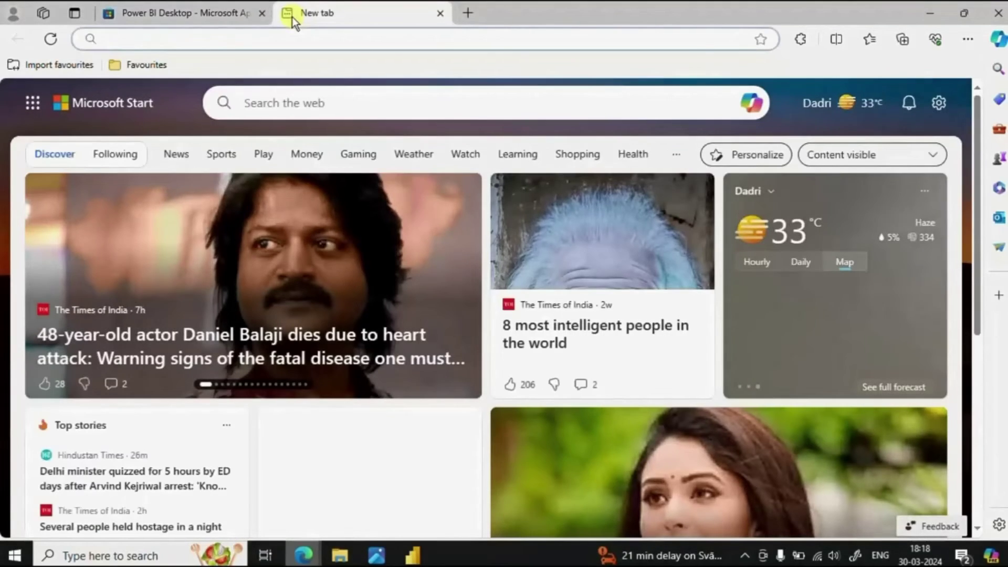
pyautogui.write('download po')
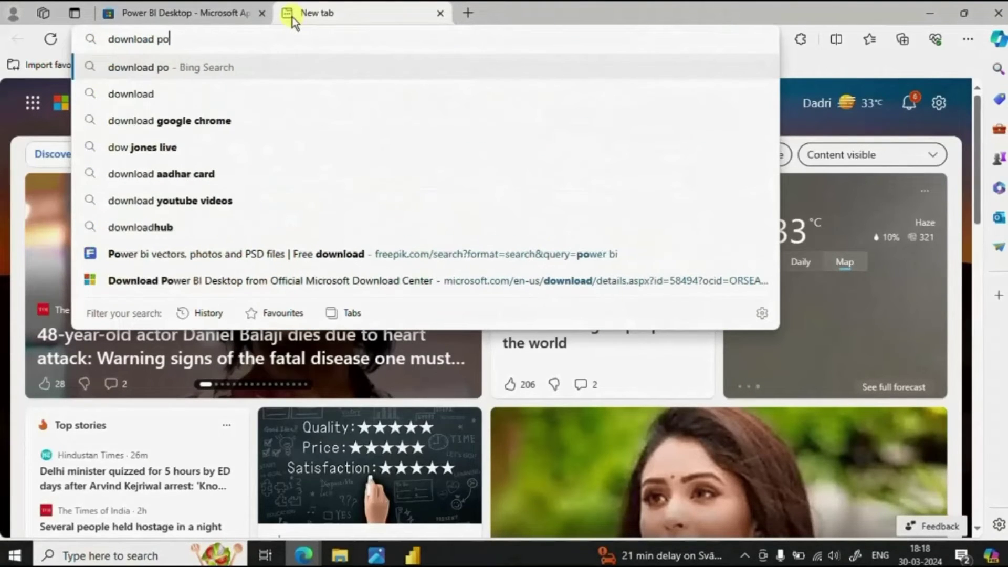
pyautogui.write('wer bi de')
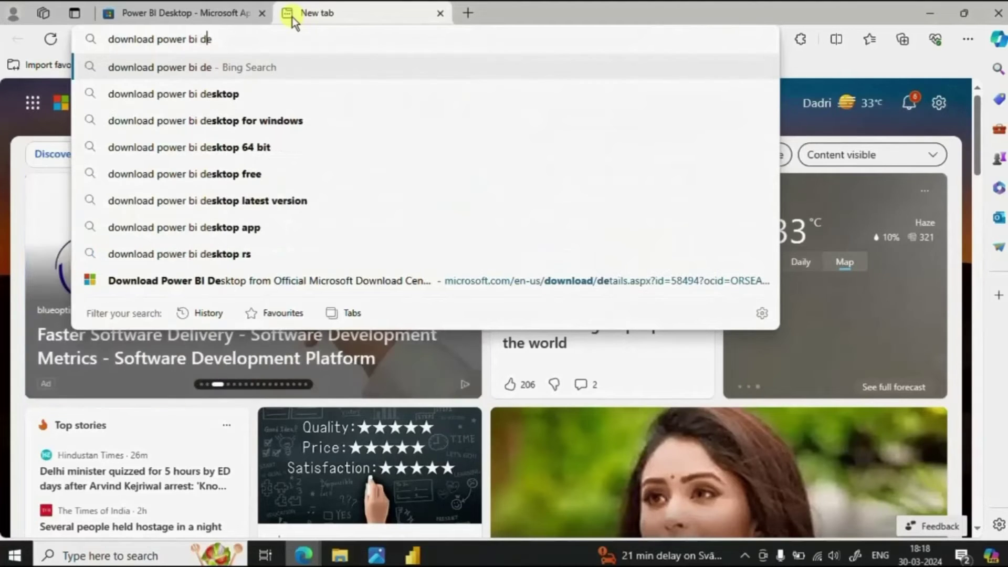
pyautogui.press('Down')
pyautogui.press('Return')
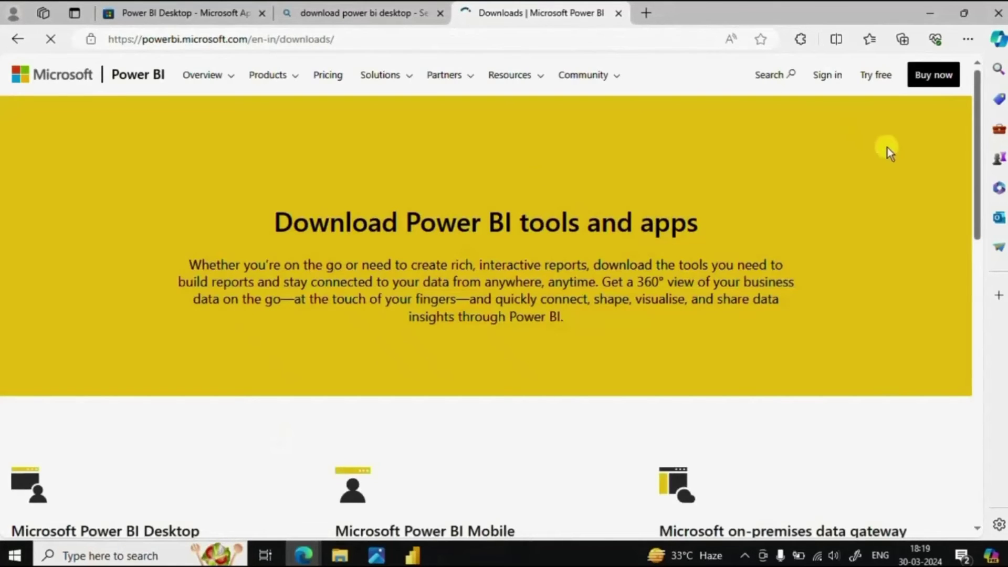
# Step: Under Advanced download options, keep English as the language and bring up the installer file list
pyautogui.moveTo(975, 135); pyautogui.dragTo(979, 261)
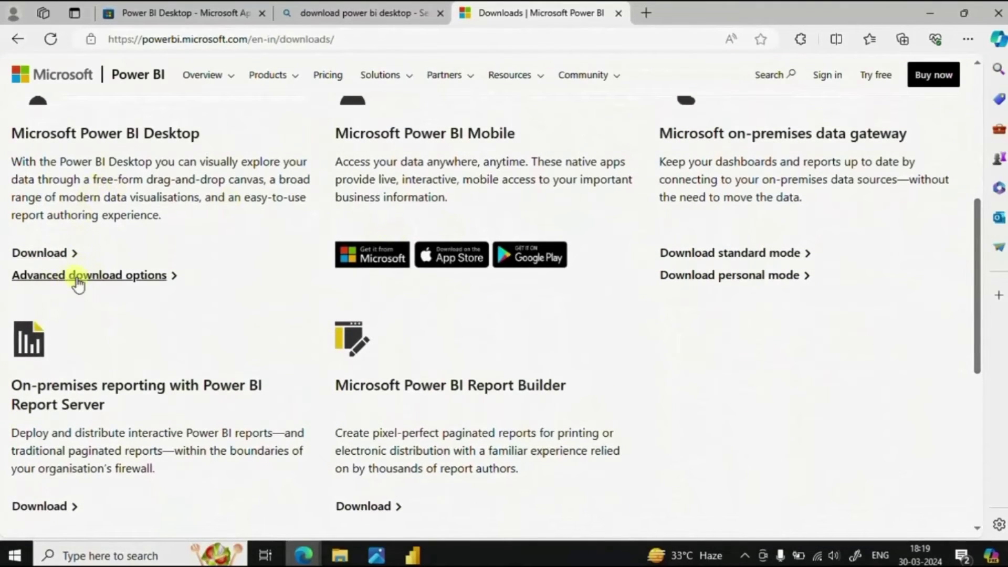
pyautogui.click(109, 283)
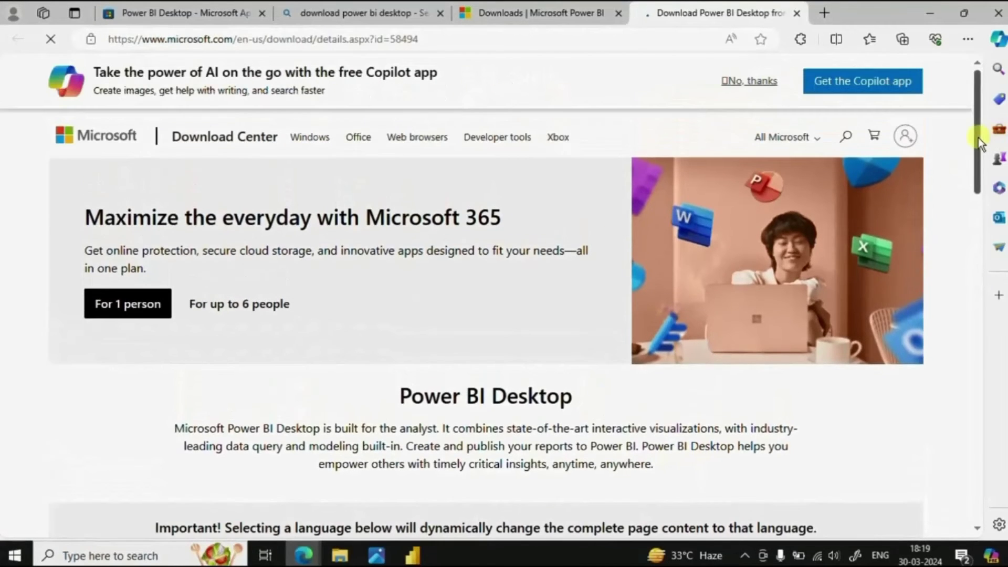
pyautogui.moveTo(978, 138); pyautogui.dragTo(974, 217)
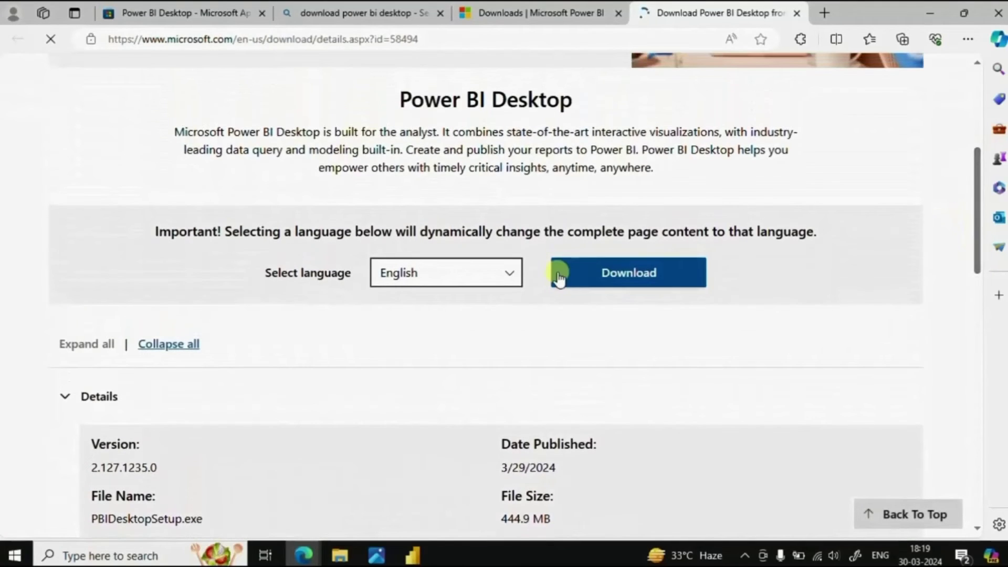
pyautogui.click(513, 274)
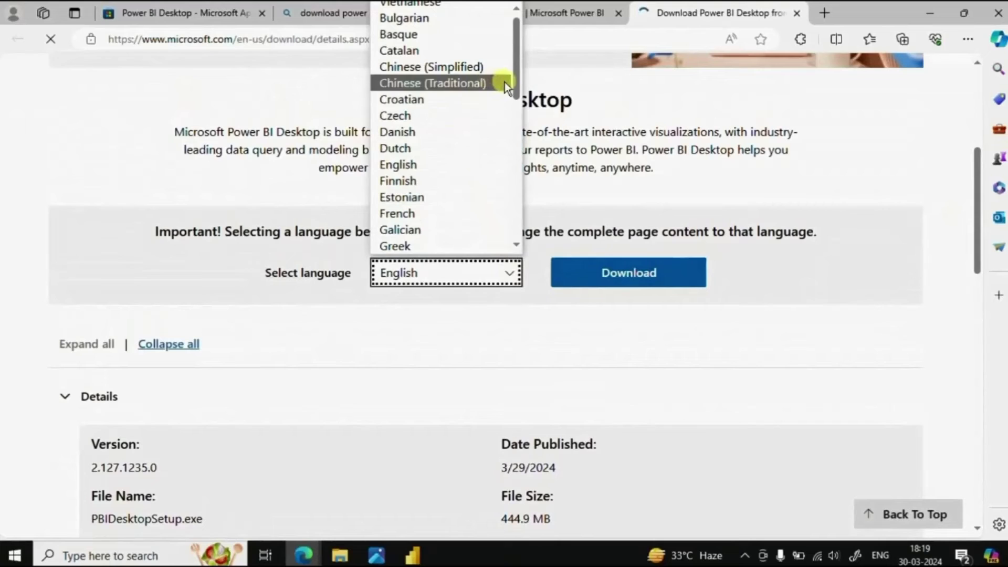
pyautogui.click(439, 164)
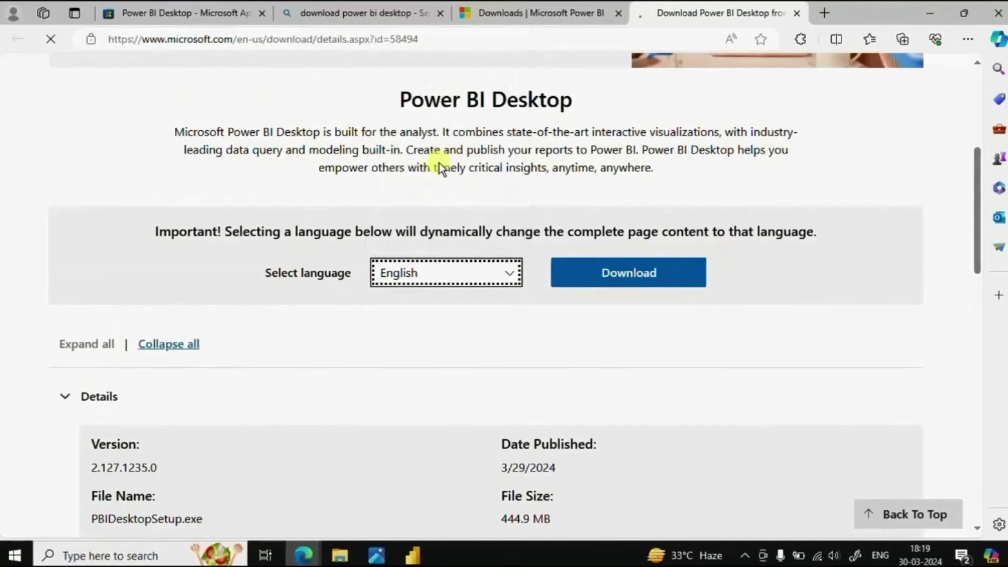
pyautogui.click(579, 272)
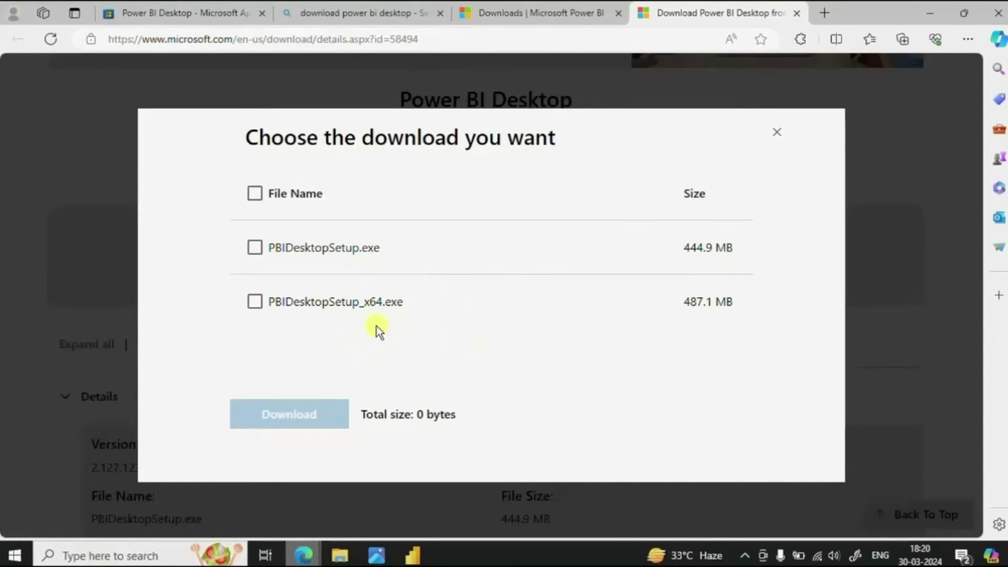
# Step: Select PBIDesktopSetup_x64.exe (487.1 MB) and start its download
pyautogui.click(254, 302)
pyautogui.click(322, 414)
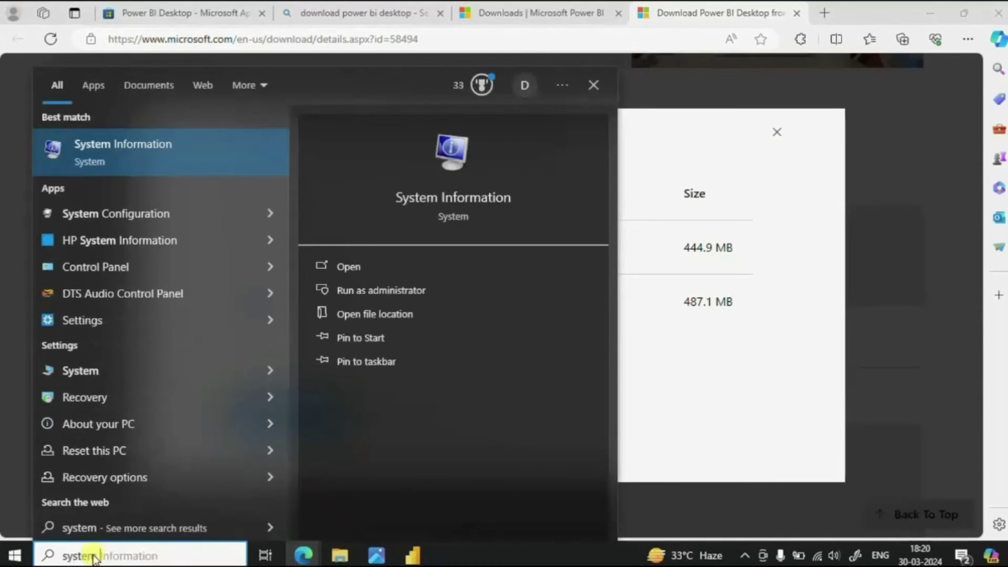
# Step: Open System Information from the Windows Search results to check for an x64-based PC
pyautogui.click(140, 154)
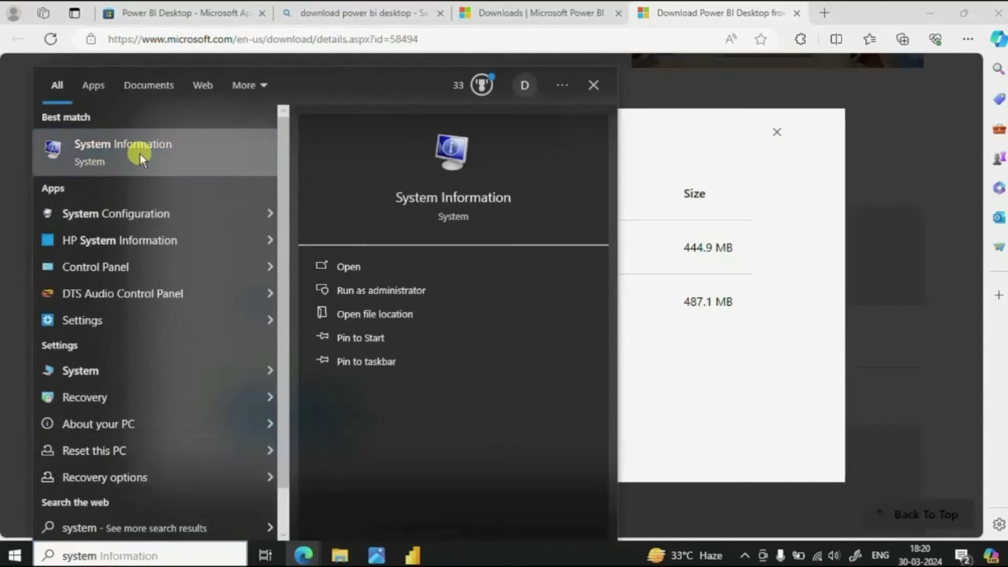